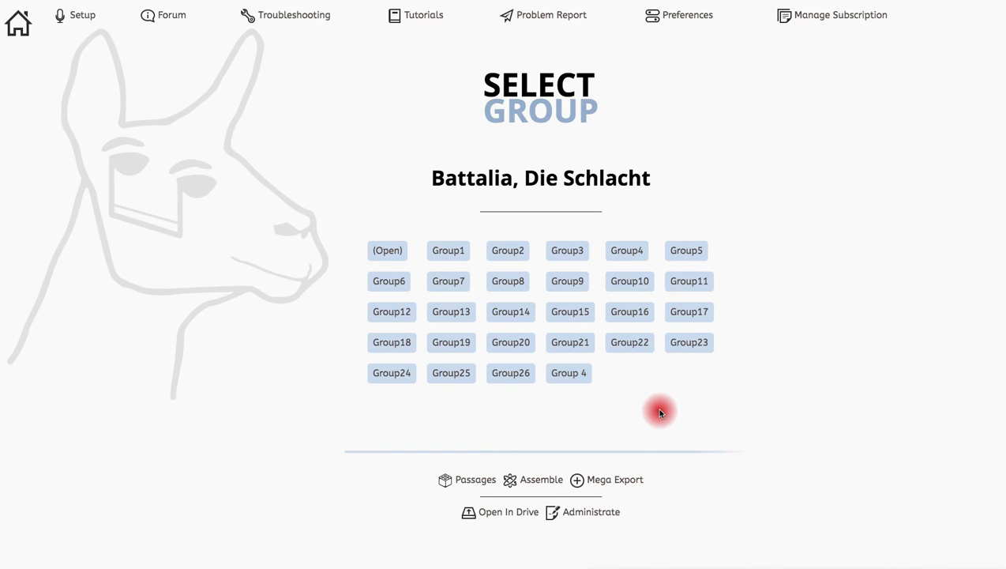
Open the practice passages page for Battalia, Die Schlacht and preview the recording from the beginning
{"action": "left_click", "coordinate": [471, 483]}
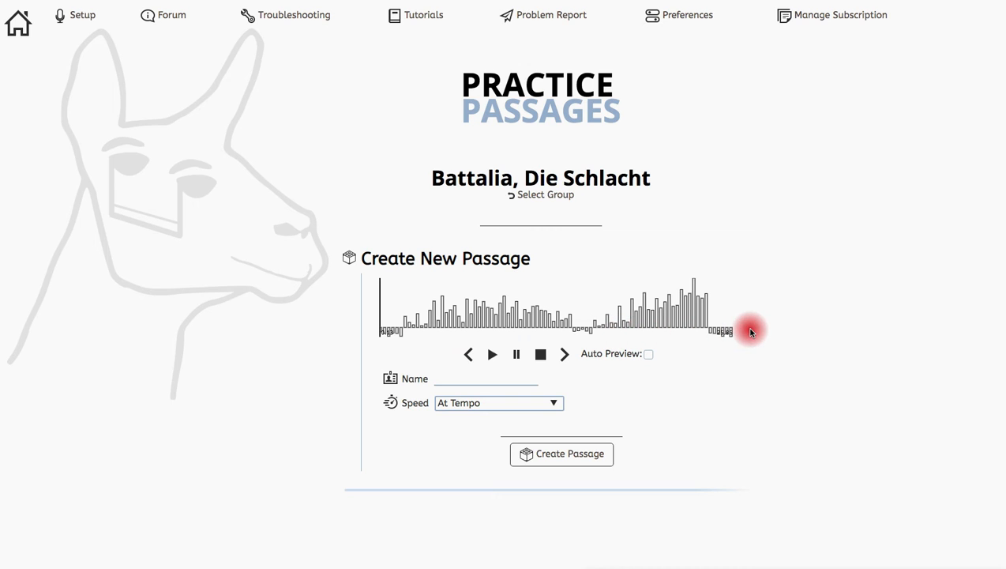
{"action": "left_click", "coordinate": [491, 356]}
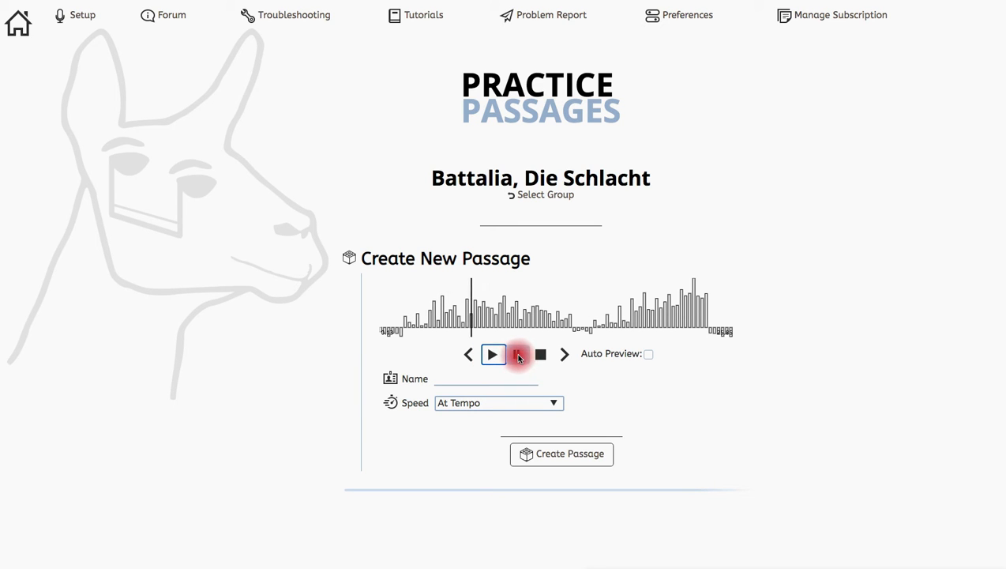
{"action": "left_click", "coordinate": [519, 355]}
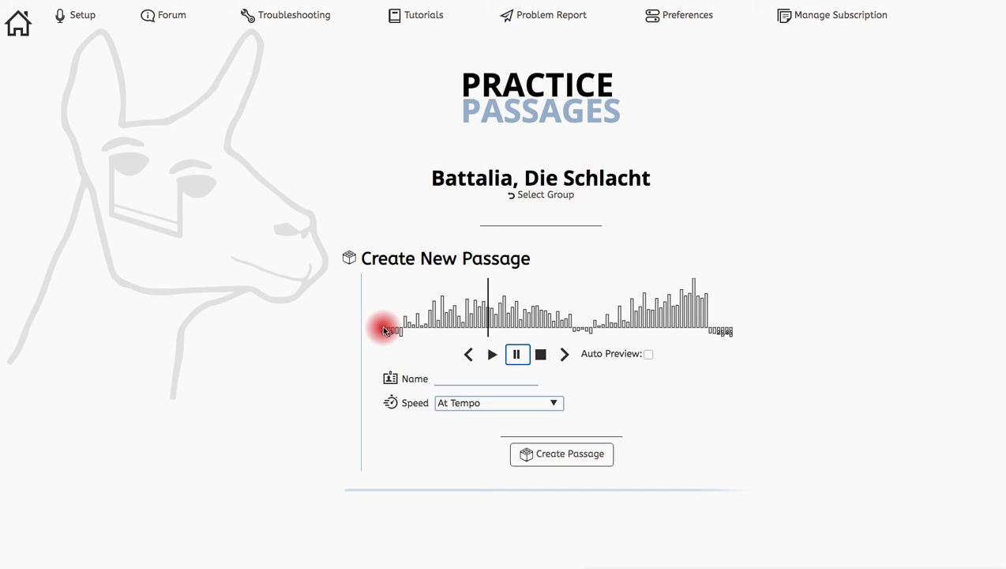
Try starting the passage at 19.40, try 18.39 instead, and preview the playback from each start point
{"action": "left_click_drag", "start_coordinate": [382, 326], "coordinate": [645, 332]}
{"action": "left_click", "coordinate": [504, 357]}
{"action": "left_click", "coordinate": [515, 355]}
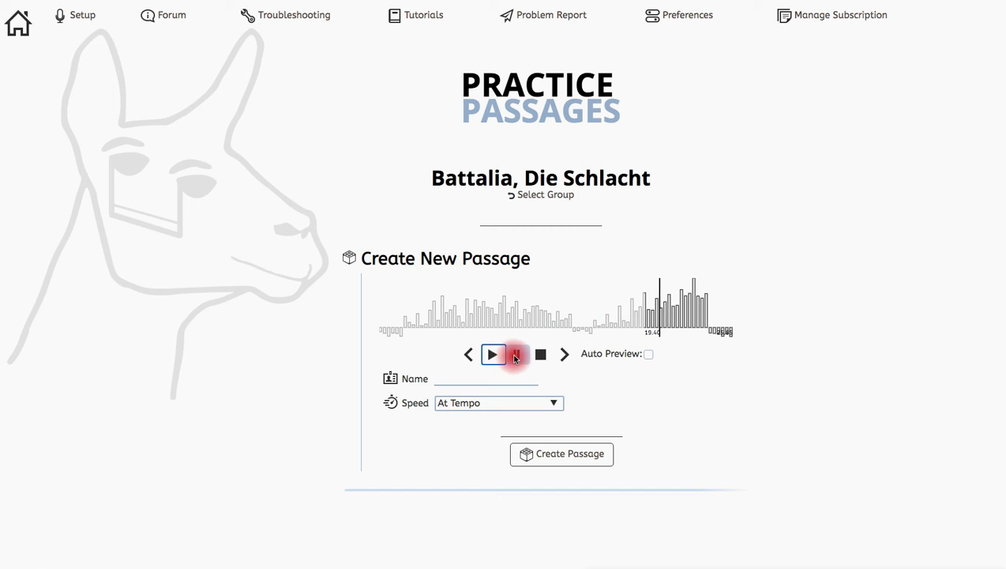
{"action": "left_click_drag", "start_coordinate": [598, 326], "coordinate": [613, 346]}
{"action": "left_click", "coordinate": [540, 354]}
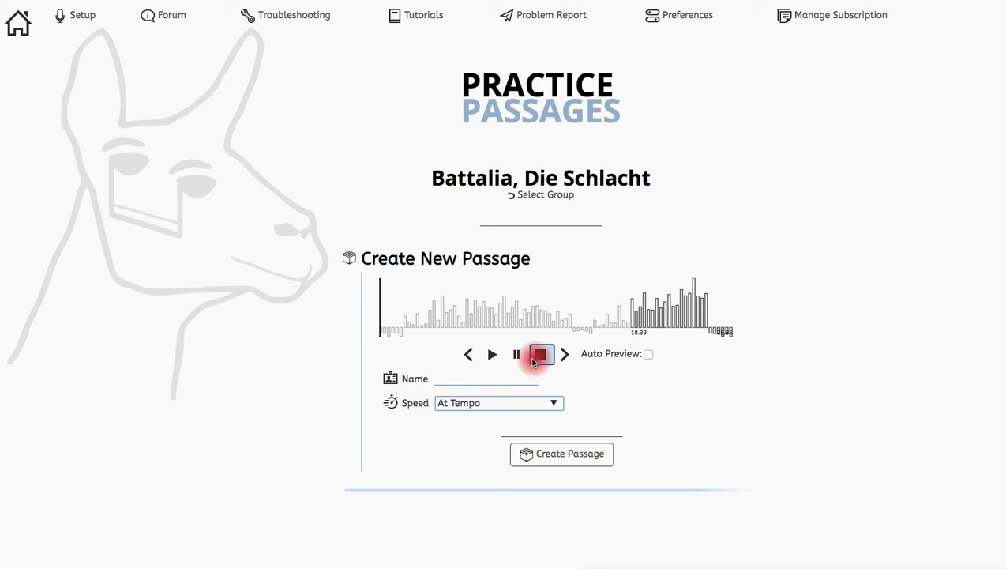
{"action": "left_click", "coordinate": [492, 357]}
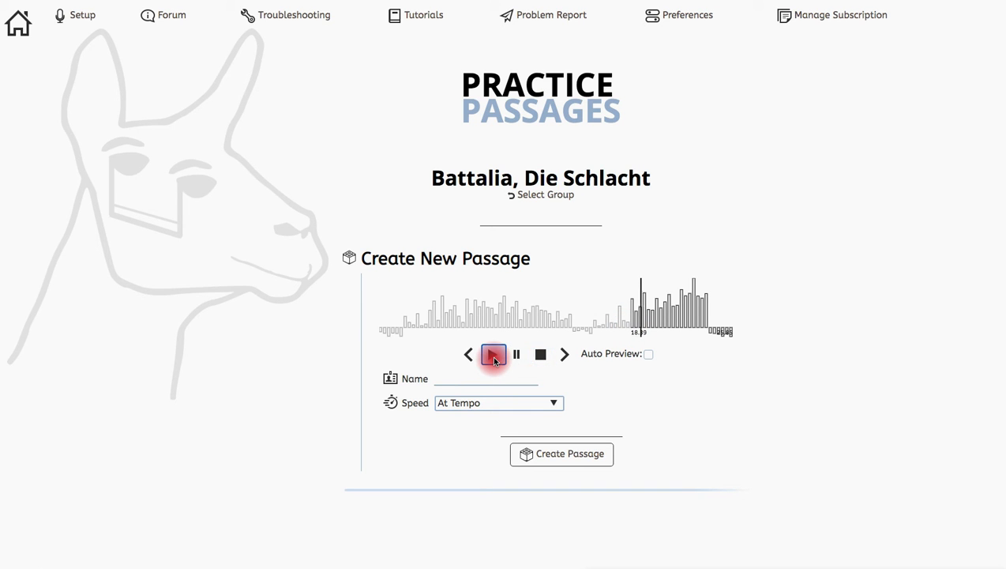
{"action": "left_click", "coordinate": [513, 357]}
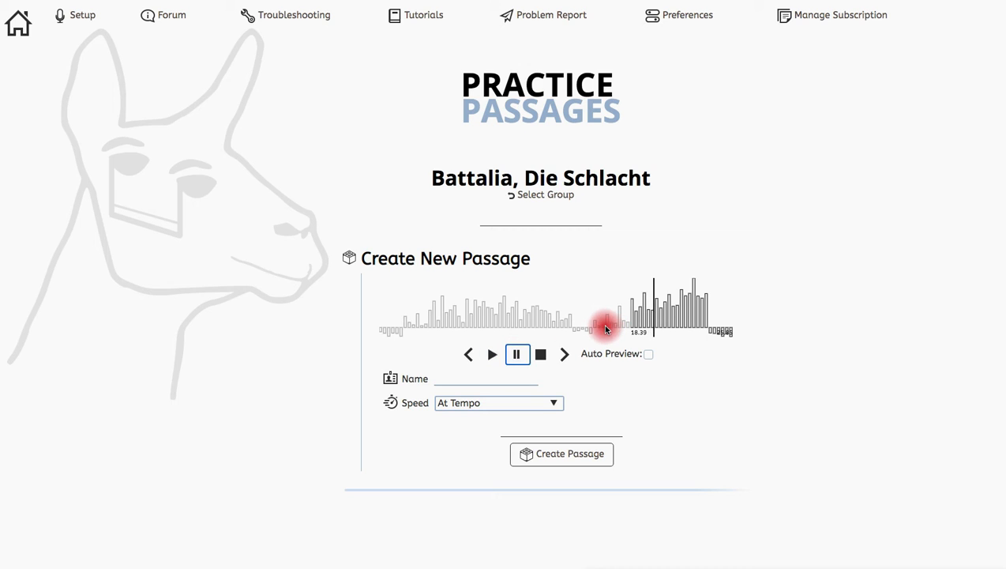
Try an earlier passage start at 16.58 and preview the playback from that point
{"action": "left_click", "coordinate": [604, 327]}
{"action": "left_click", "coordinate": [494, 355]}
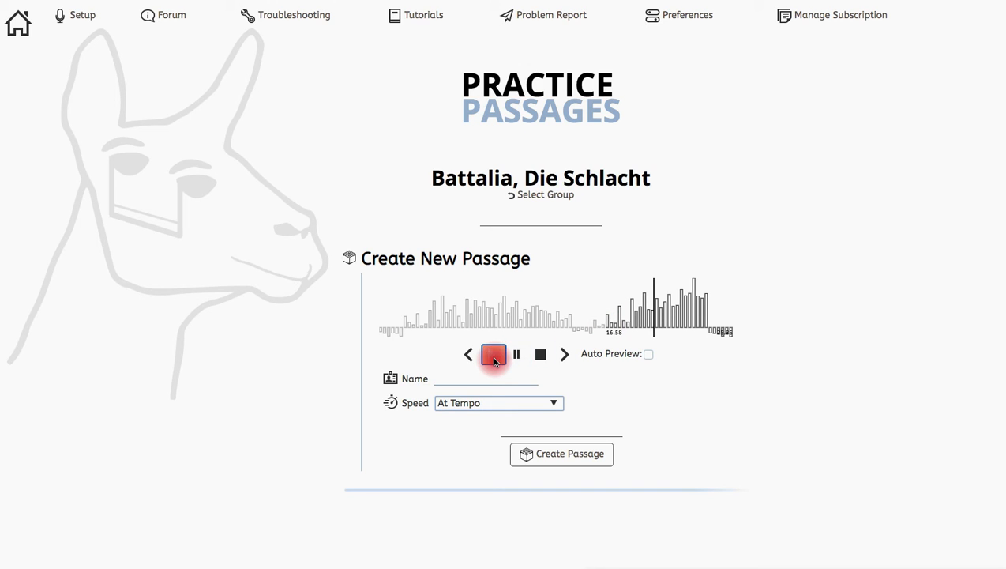
{"action": "left_click", "coordinate": [541, 354]}
{"action": "left_click", "coordinate": [493, 356]}
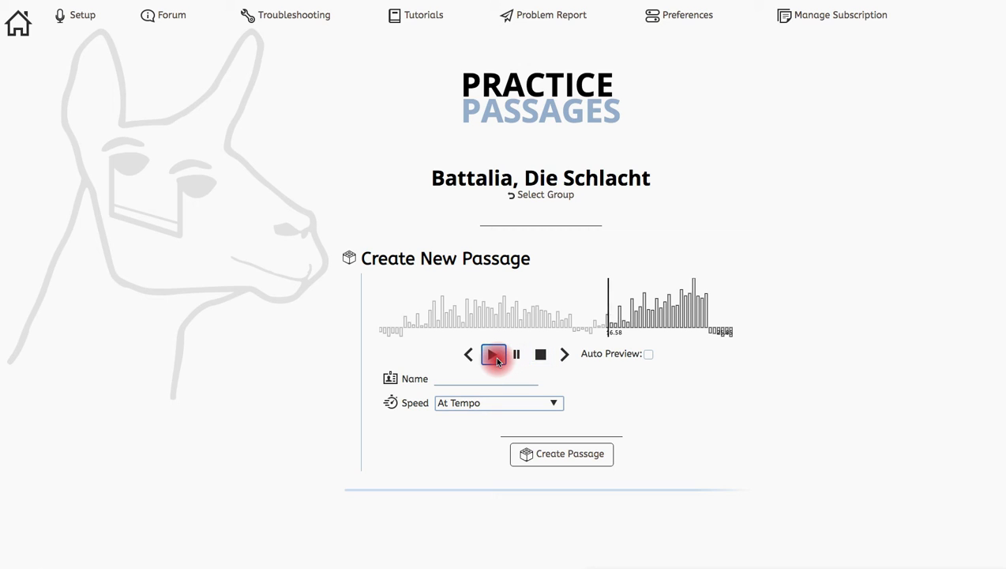
{"action": "left_click", "coordinate": [515, 355]}
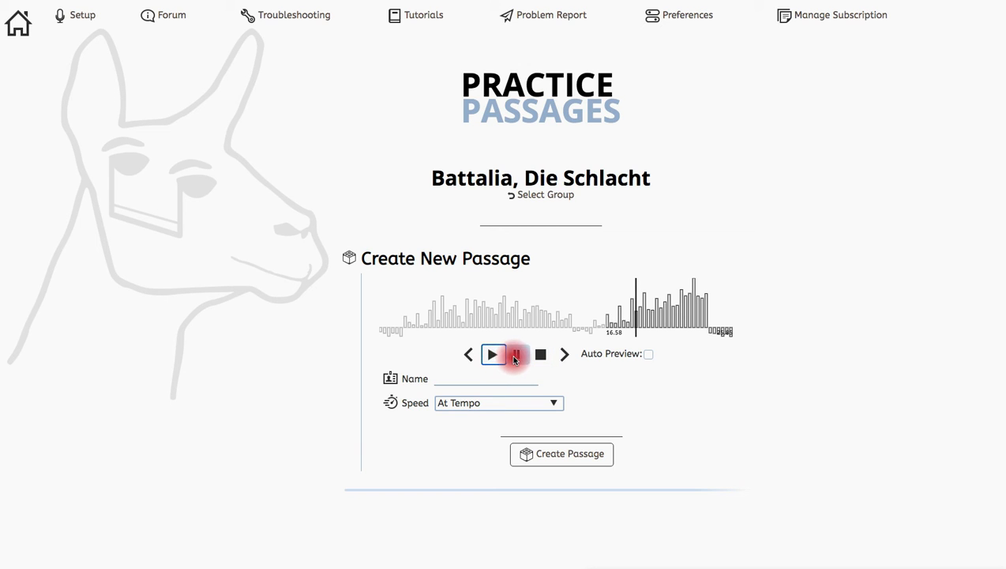
Try the passage start at the beginning of the quiet gap in the waveform and preview from there
{"action": "left_click", "coordinate": [574, 328]}
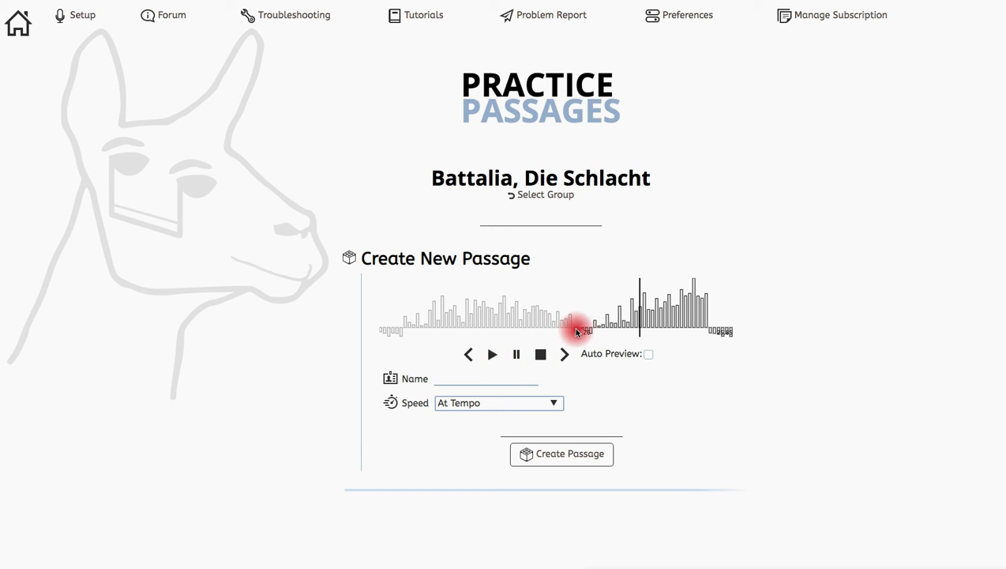
{"action": "left_click", "coordinate": [493, 355]}
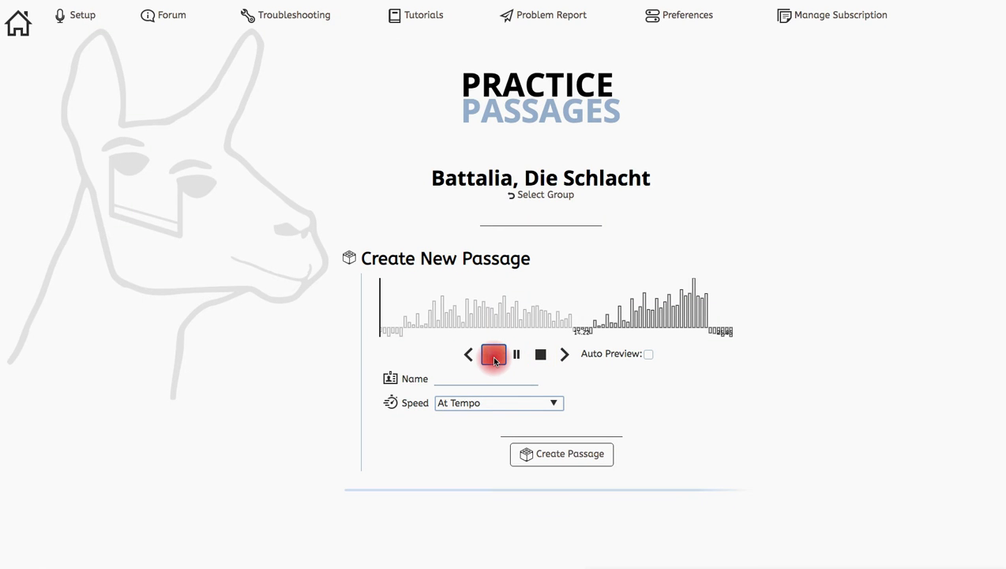
{"action": "left_click", "coordinate": [574, 335]}
{"action": "left_click", "coordinate": [574, 333]}
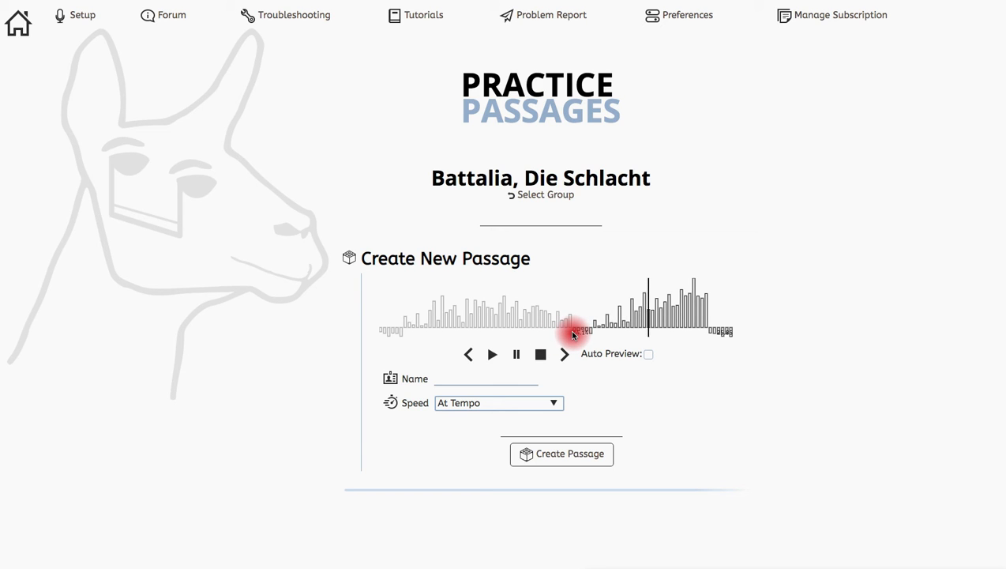
{"action": "left_click", "coordinate": [540, 354]}
{"action": "left_click", "coordinate": [493, 356]}
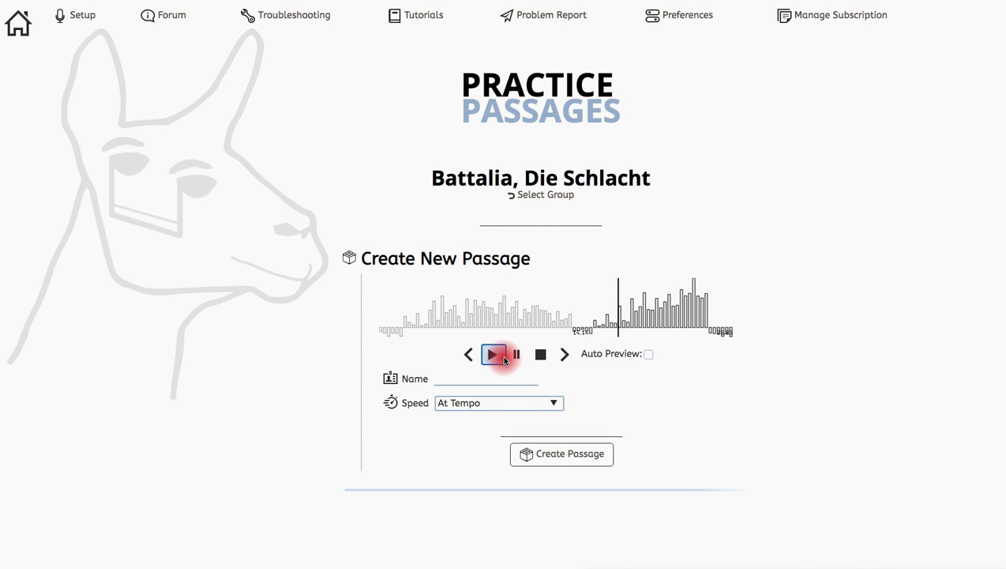
{"action": "left_click", "coordinate": [515, 355]}
Try moving the passage start back to 12.41, ahead of the quiet gap, and replay the selection several times
{"action": "left_click", "coordinate": [551, 322]}
{"action": "left_click", "coordinate": [493, 358]}
{"action": "left_click", "coordinate": [541, 354]}
{"action": "left_click", "coordinate": [493, 358]}
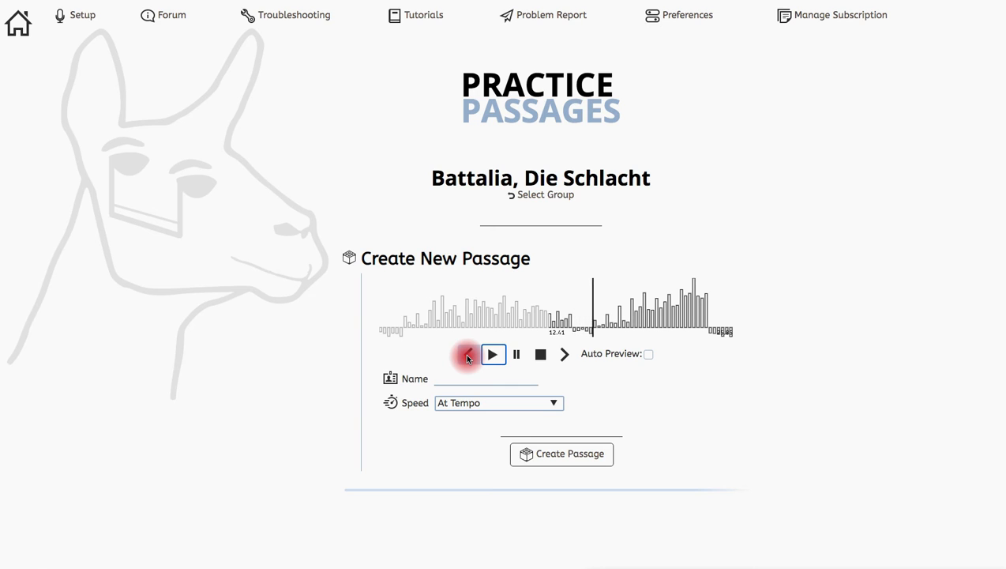
{"action": "left_click", "coordinate": [541, 354]}
{"action": "left_click", "coordinate": [490, 355]}
{"action": "left_click", "coordinate": [541, 357]}
{"action": "left_click", "coordinate": [490, 356]}
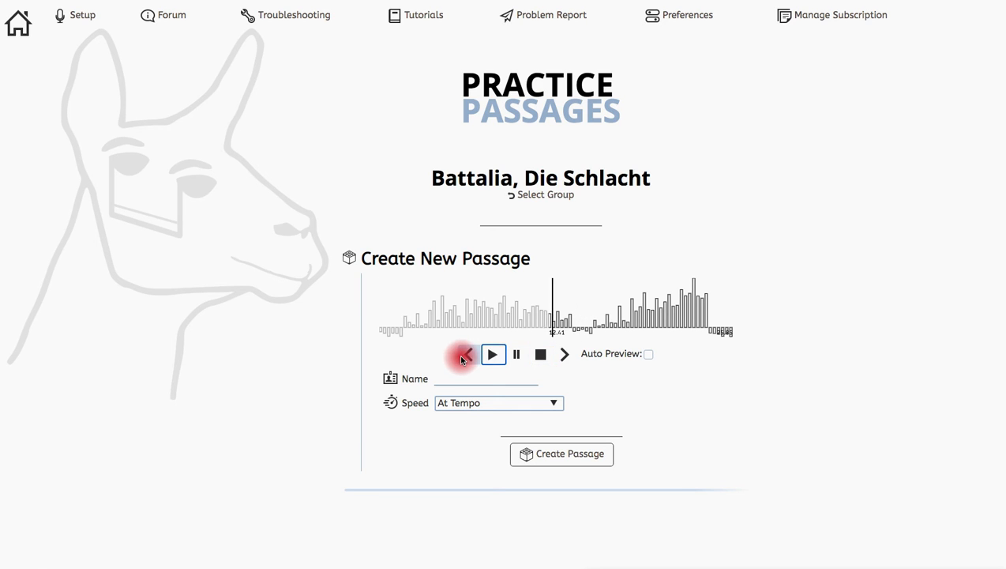
Try marking the passage start at the current playback position near the quiet gap and preview the result
{"action": "left_click", "coordinate": [467, 356]}
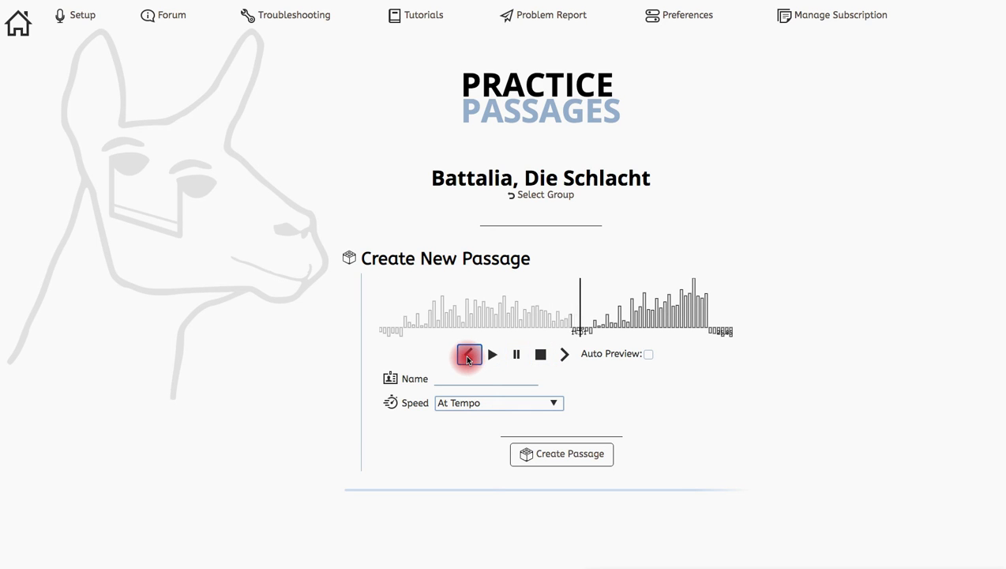
{"action": "left_click", "coordinate": [539, 357]}
{"action": "left_click", "coordinate": [490, 357]}
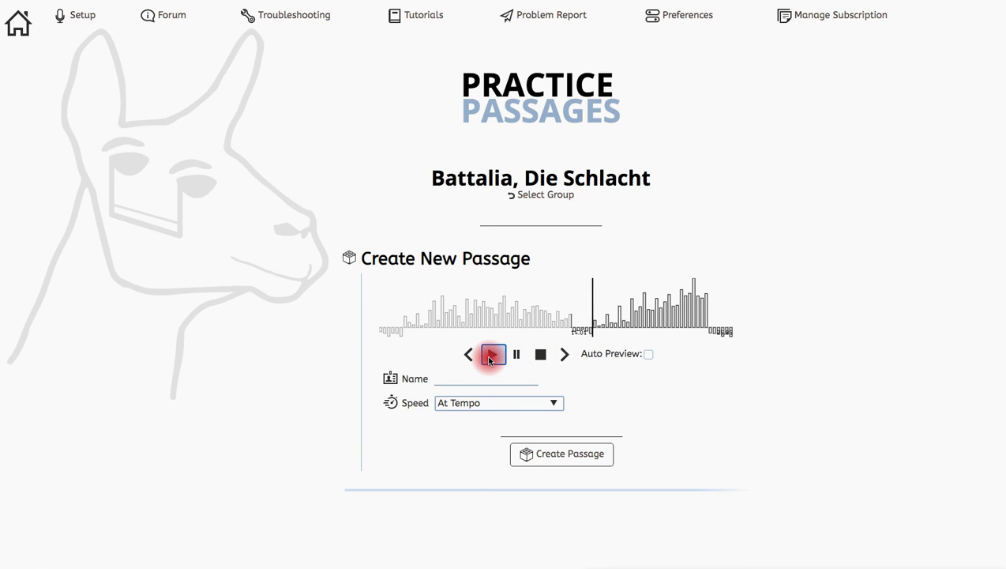
{"action": "left_click", "coordinate": [580, 322]}
{"action": "left_click", "coordinate": [541, 353]}
Set the passage start to 13.84 with a preview, and trim the silence after the last notes
{"action": "left_click", "coordinate": [571, 332]}
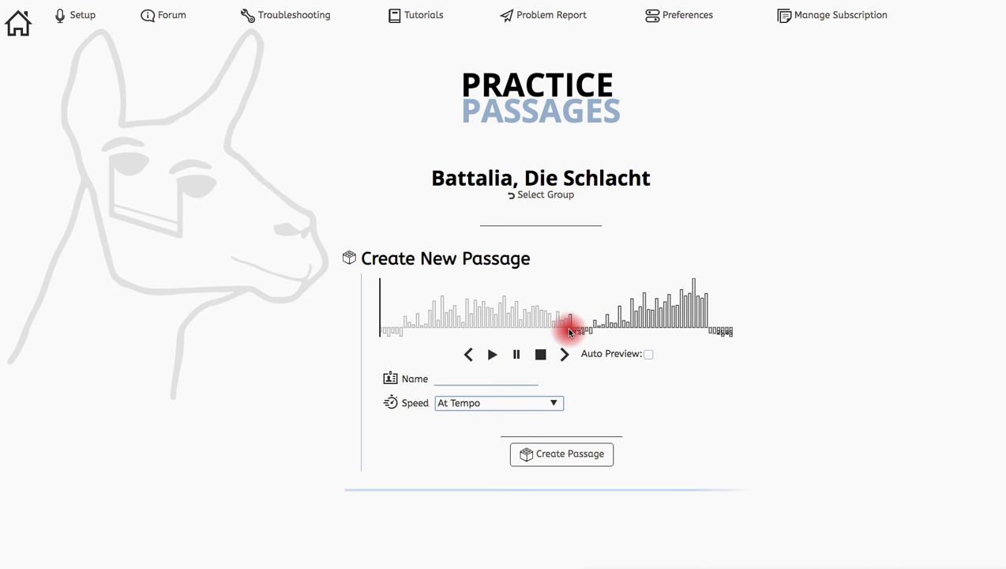
{"action": "left_click", "coordinate": [492, 357]}
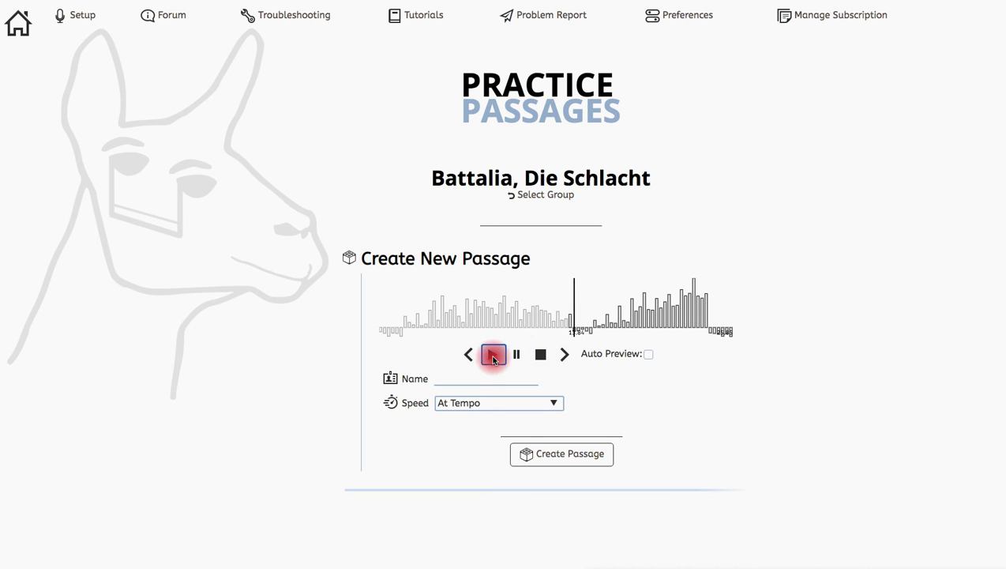
{"action": "left_click", "coordinate": [537, 356]}
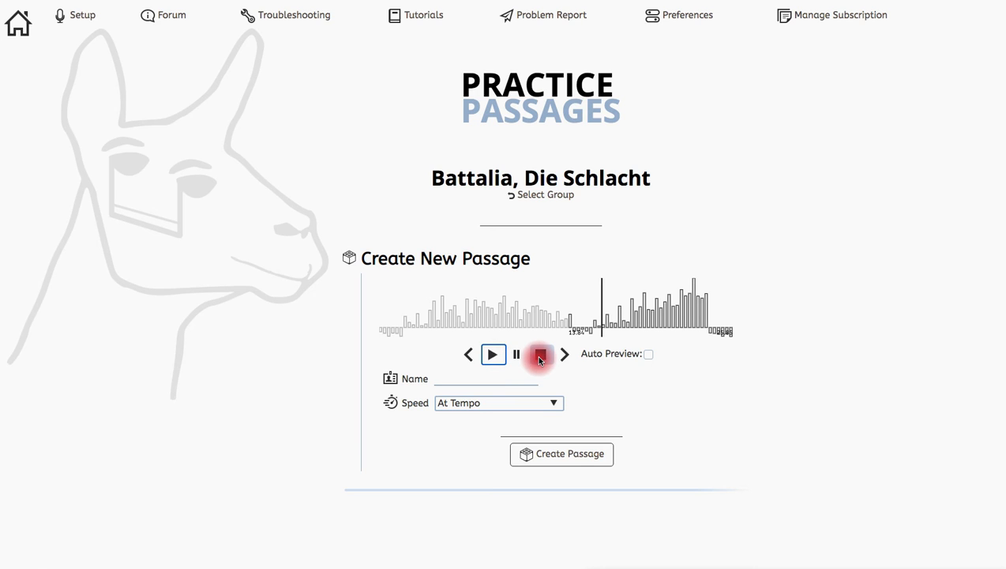
{"action": "left_click", "coordinate": [541, 359]}
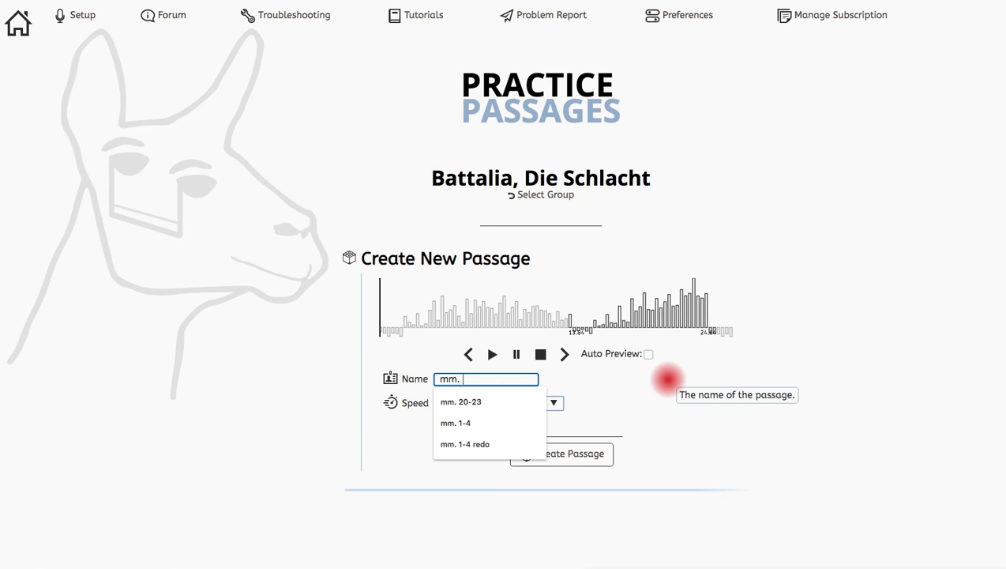
Create the passage with the name mm. 123-127 and the speed Slower
{"action": "type", "text": "123-"}
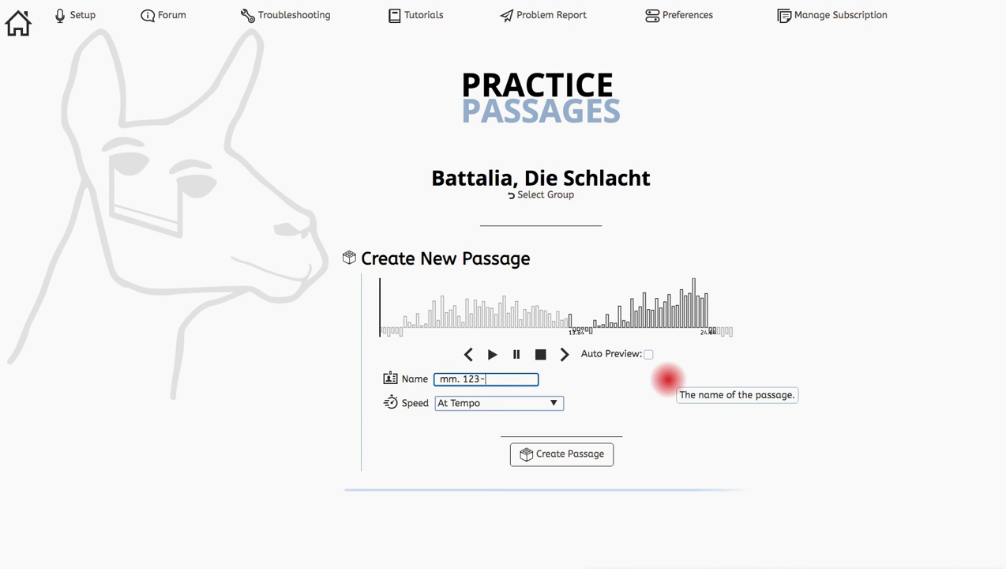
{"action": "type", "text": "127"}
{"action": "left_click", "coordinate": [556, 404]}
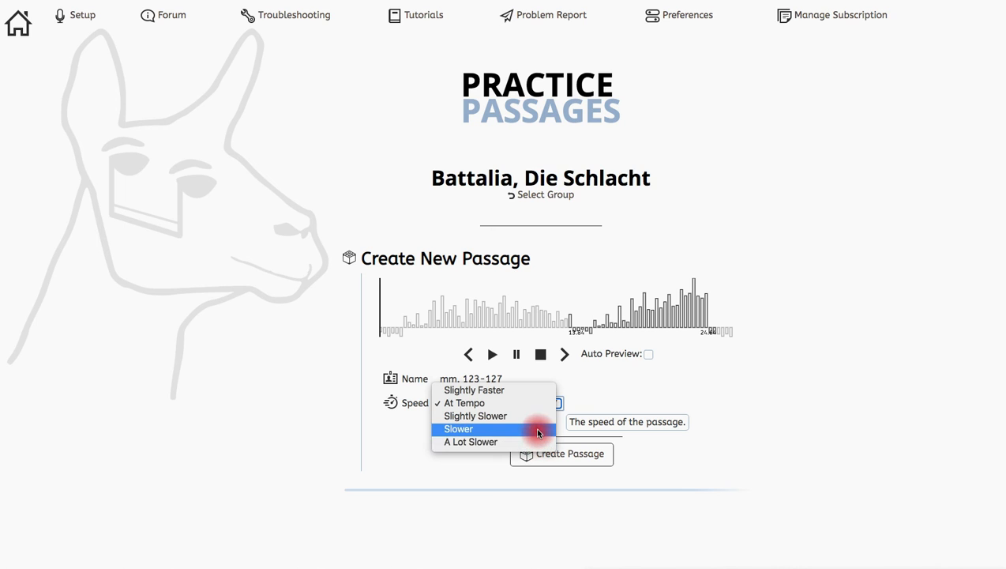
{"action": "left_click", "coordinate": [537, 429]}
{"action": "left_click", "coordinate": [588, 462]}
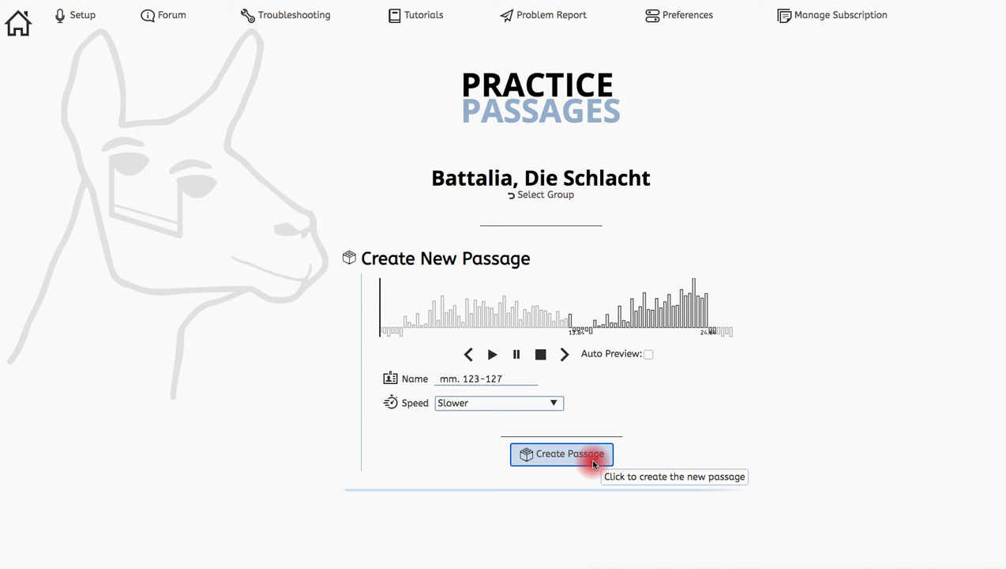
{"action": "left_click", "coordinate": [594, 463]}
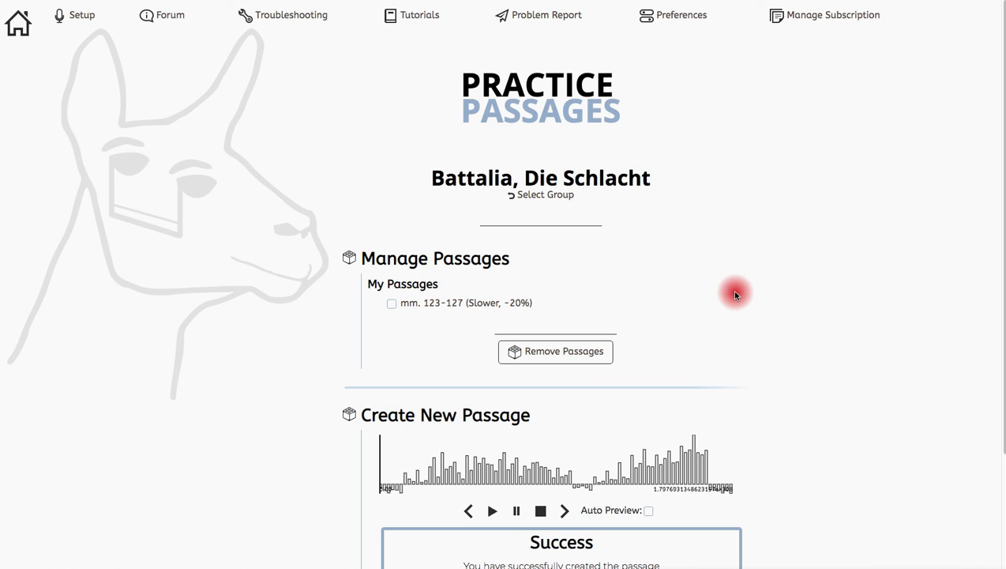
Review the newly created mm. 123-127 passage and choose its Individual option
{"action": "scroll", "coordinate": [735, 295], "scroll_direction": "down", "scroll_amount": 3}
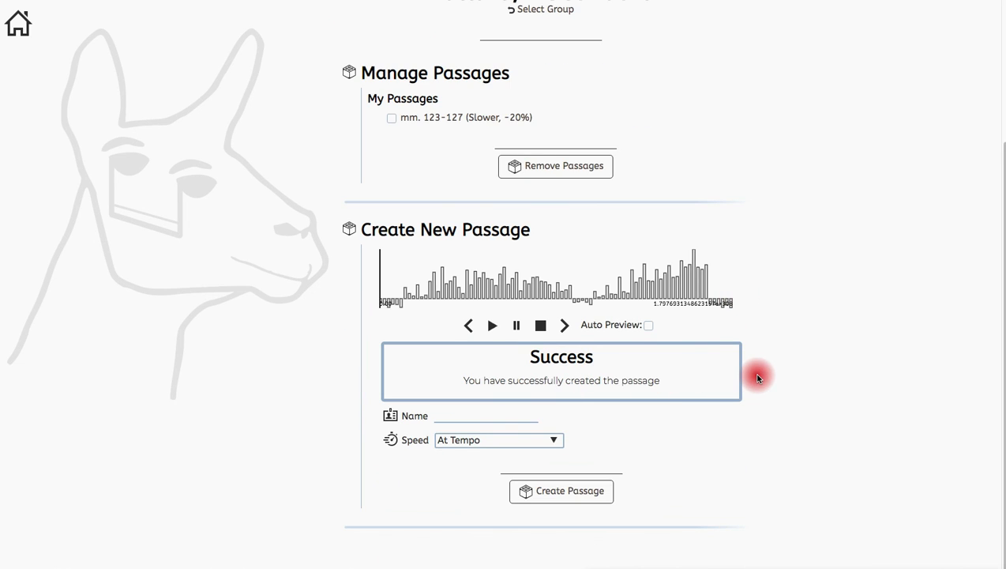
{"action": "scroll", "coordinate": [780, 357], "scroll_direction": "up", "scroll_amount": 3}
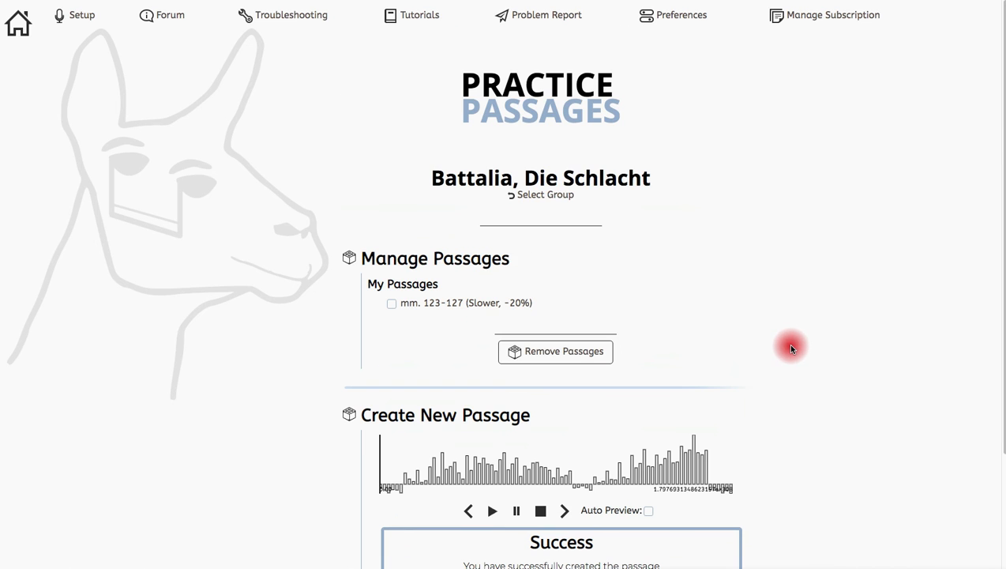
{"action": "left_click", "coordinate": [474, 303]}
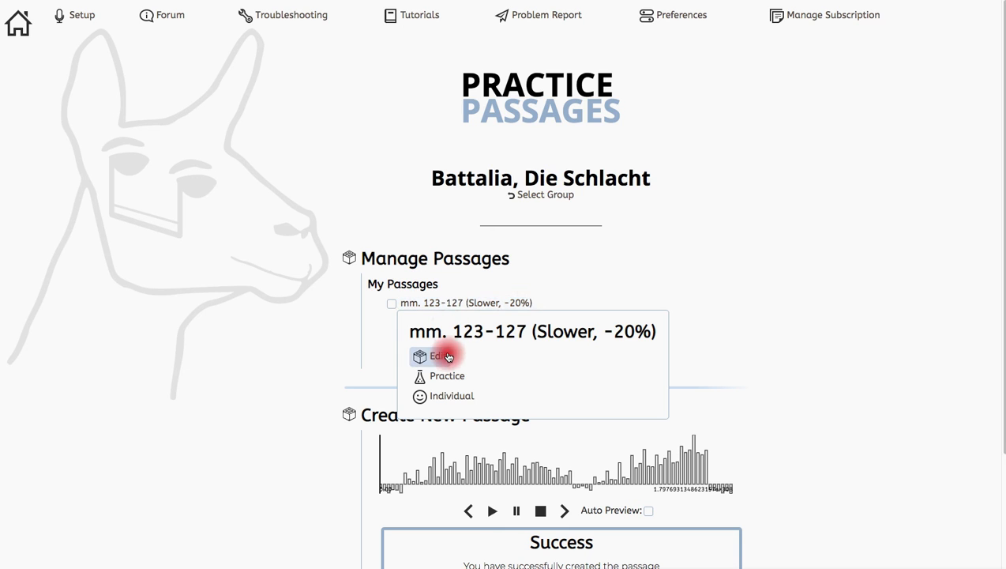
{"action": "left_click", "coordinate": [481, 396]}
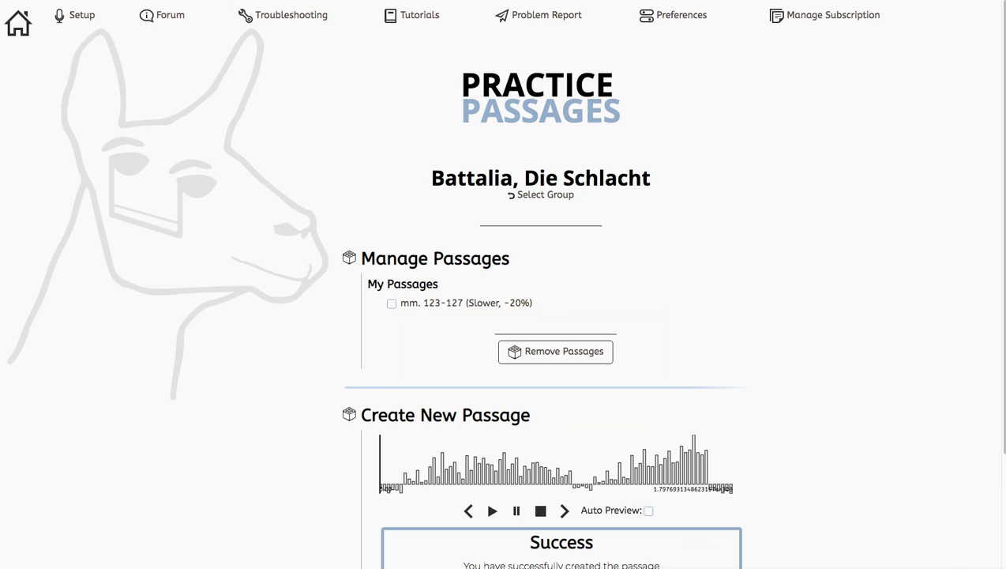